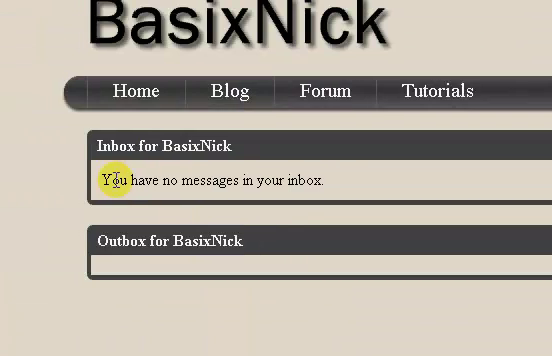
Select the 'You have no messages' text on the inbox page before returning to the script.
{"action": "mouse_move", "coordinate": [130, 180]}
{"action": "left_mouse_down"}
{"action": "mouse_move", "coordinate": [283, 224]}
{"action": "mouse_move", "coordinate": [342, 191]}
{"action": "left_mouse_up"}
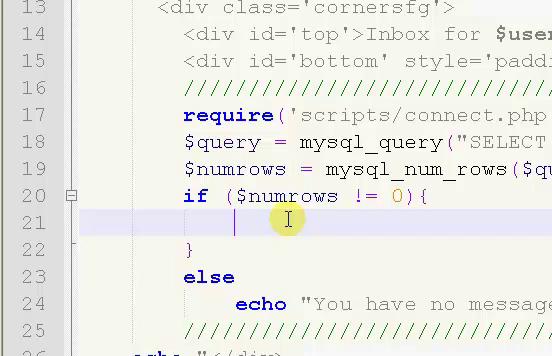
{"action": "type", "text": "while"}
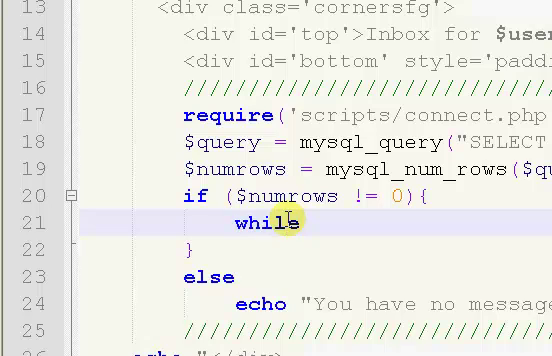
{"action": "type", "text": "()"}
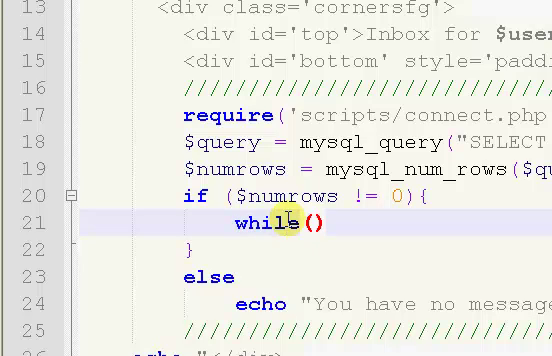
{"action": "type", "text": "{"}
Split the while loop's braces onto separate lines and put the caret inside its empty condition.
{"action": "key", "text": "Return"}
{"action": "key", "text": "Return"}
{"action": "key", "text": "Up"}
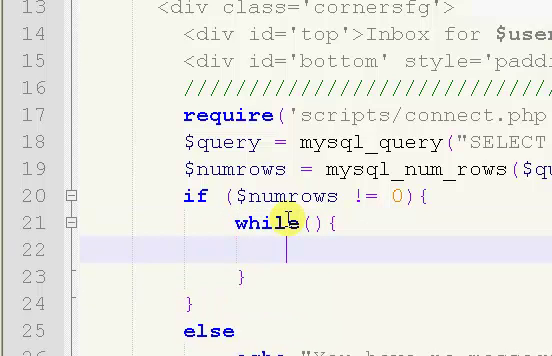
{"action": "left_click", "coordinate": [288, 222]}
{"action": "key", "text": "Right"}
{"action": "key", "text": "Right"}
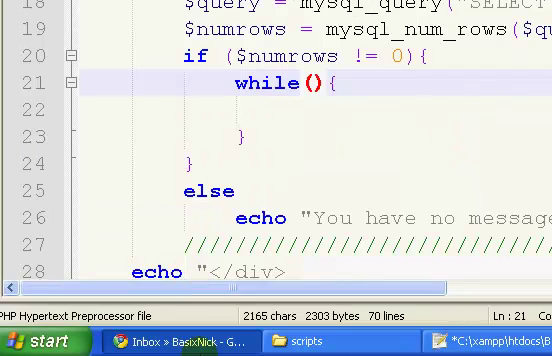
View the messages table's Structure in phpMyAdmin to check its column names.
{"action": "left_click", "coordinate": [185, 340]}
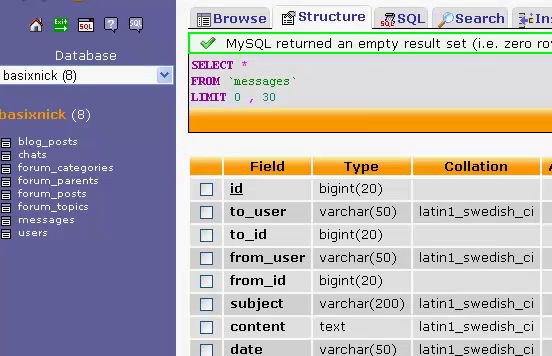
{"action": "scroll", "coordinate": [285, 205], "scroll_direction": "down", "scroll_amount": 3}
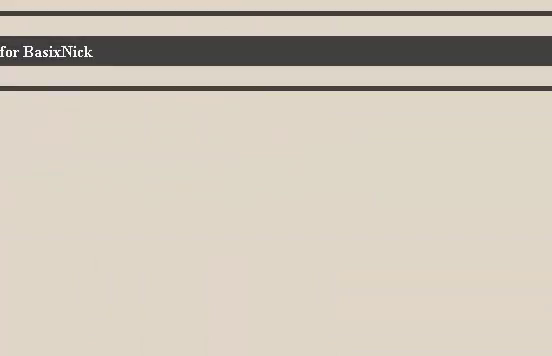
Write the loop condition $row = mysql_fetch_assoc($query) and start $msg_ on the line inside.
{"action": "left_click", "coordinate": [328, 346]}
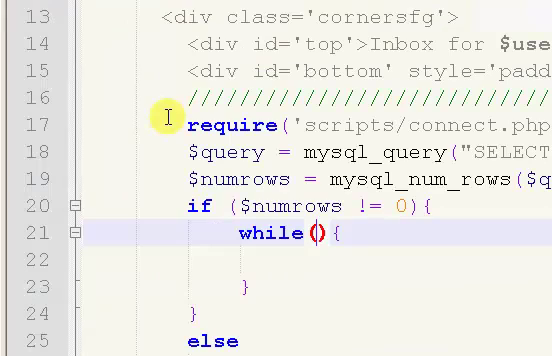
{"action": "type", "text": "$"}
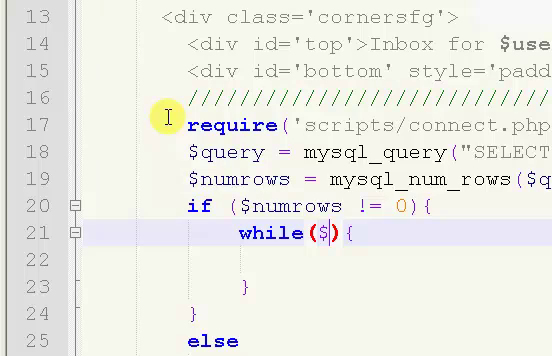
{"action": "type", "text": "row "}
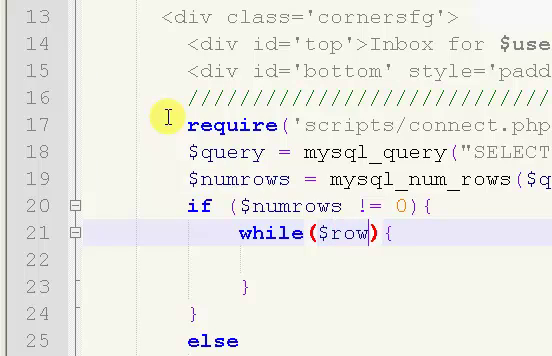
{"action": "type", "text": "= mys"}
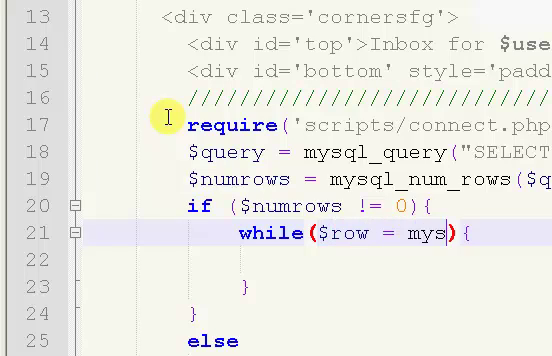
{"action": "type", "text": "ql_fetch_assoc("}
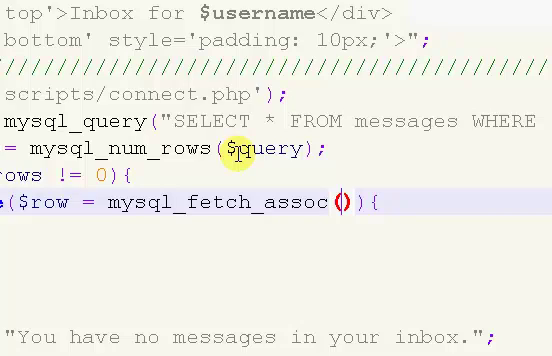
{"action": "type", "text": "$qu"}
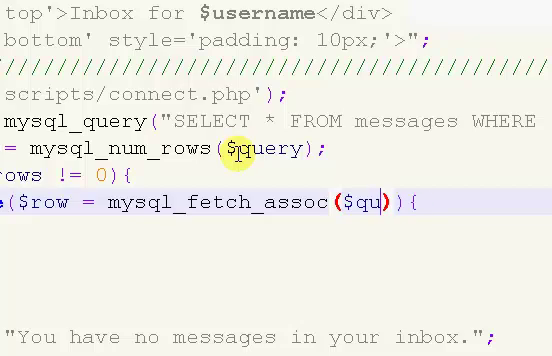
{"action": "type", "text": "ery"}
{"action": "key", "text": "Right"}
{"action": "key", "text": "Right"}
{"action": "key", "text": "Down"}
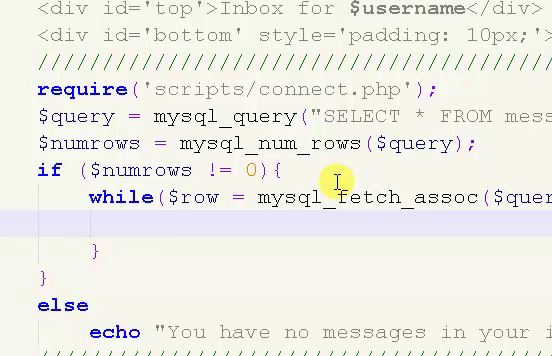
{"action": "type", "text": "$"}
{"action": "type", "text": "msg_"}
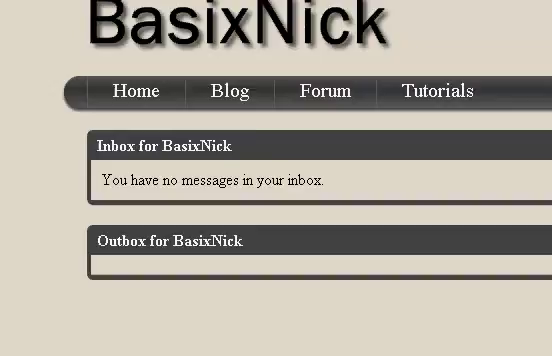
Review the messages table columns, id through date, in phpMyAdmin again.
{"action": "left_click", "coordinate": [246, 15]}
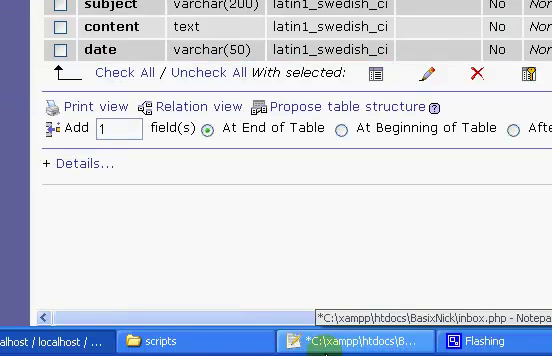
Complete $msg_id = $row['id']; inside the loop, save the script and select the line to copy.
{"action": "left_click", "coordinate": [323, 341]}
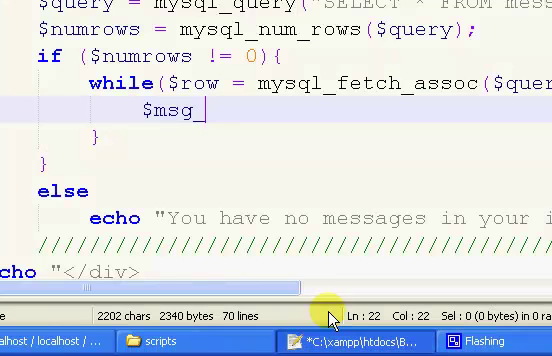
{"action": "type", "text": "i"}
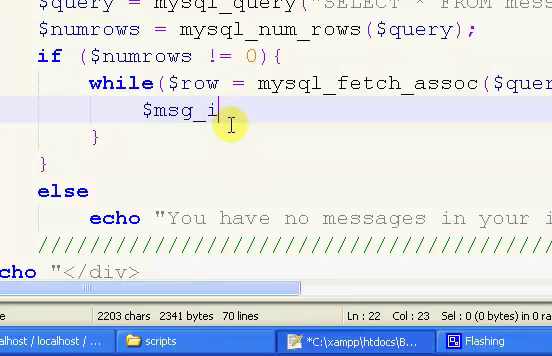
{"action": "type", "text": "d = $ro"}
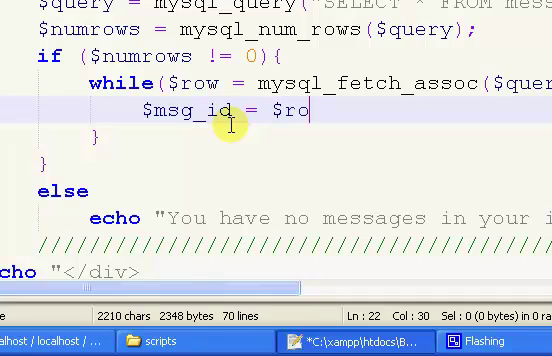
{"action": "type", "text": "w[];"}
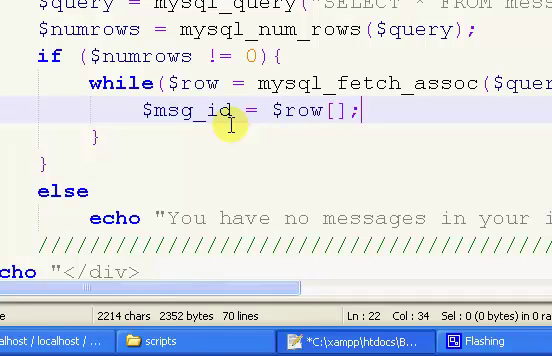
{"action": "key", "text": "Left"}
{"action": "key", "text": "Left"}
{"action": "type", "text": "''"}
{"action": "key", "text": "Left"}
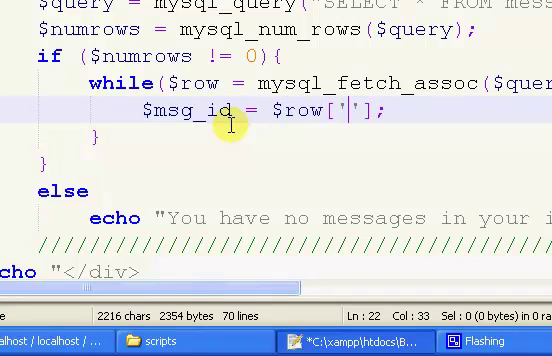
{"action": "type", "text": "i"}
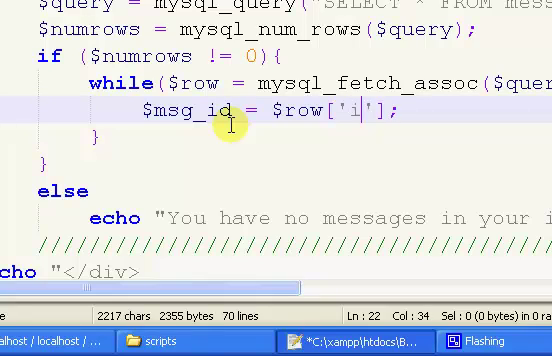
{"action": "type", "text": "d"}
{"action": "key", "text": "ctrl+s"}
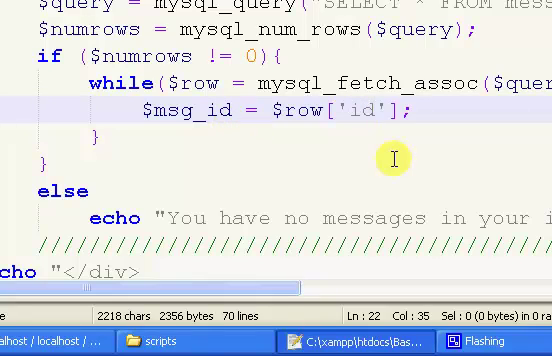
{"action": "left_click", "coordinate": [395, 109]}
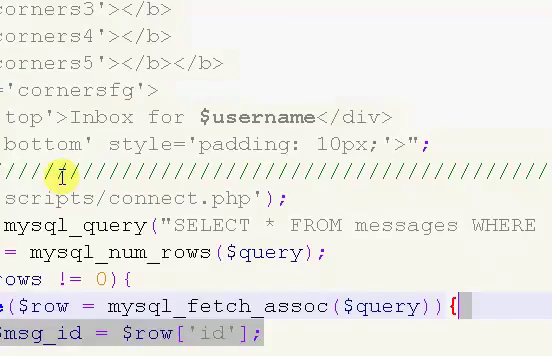
Duplicate the $msg_id line and rename the copies to $msg_to_user, $msg_to_id and the next variable.
{"action": "key", "text": "ctrl+d"}
{"action": "key", "text": "ctrl+d"}
{"action": "key", "text": "ctrl+d"}
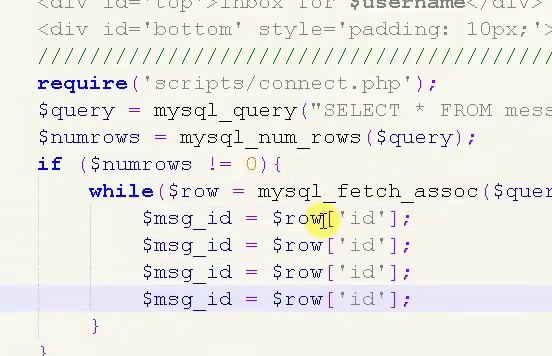
{"action": "key", "text": "ctrl+d"}
{"action": "key", "text": "ctrl+d"}
{"action": "key", "text": "ctrl+d"}
{"action": "key", "text": "ctrl+d"}
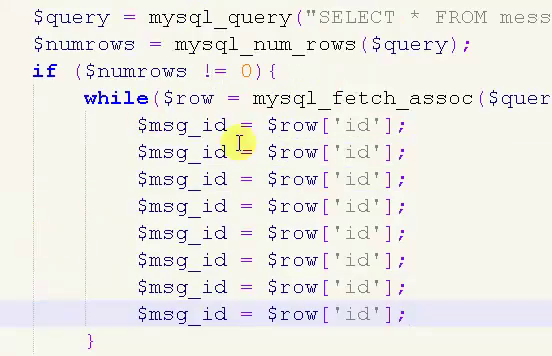
{"action": "left_click", "coordinate": [230, 152]}
{"action": "key", "text": "BackSpace"}
{"action": "type", "text": "to"}
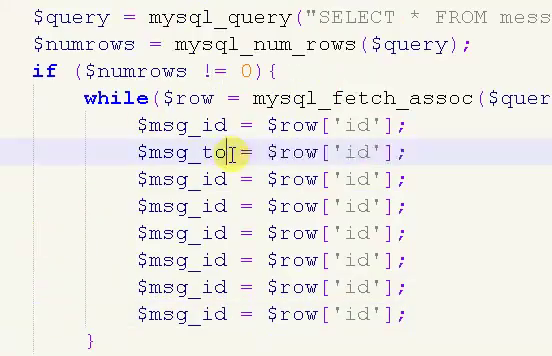
{"action": "type", "text": "_user"}
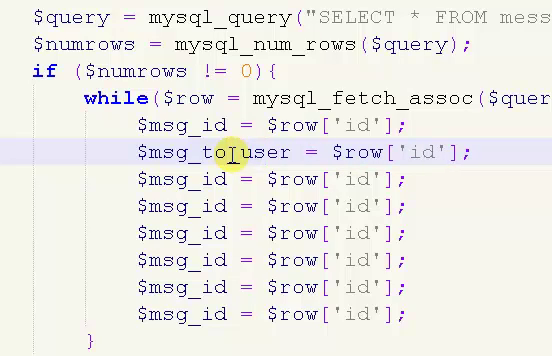
{"action": "left_click", "coordinate": [222, 179]}
{"action": "key", "text": "BackSpace"}
{"action": "key", "text": "BackSpace"}
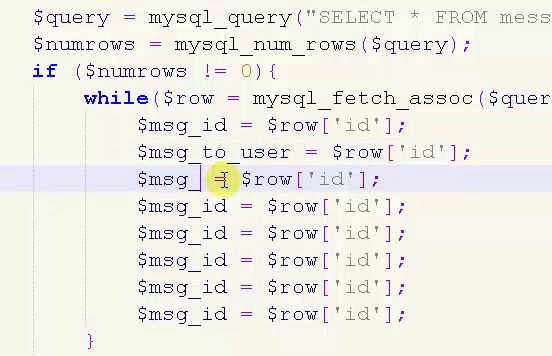
{"action": "type", "text": "to_id"}
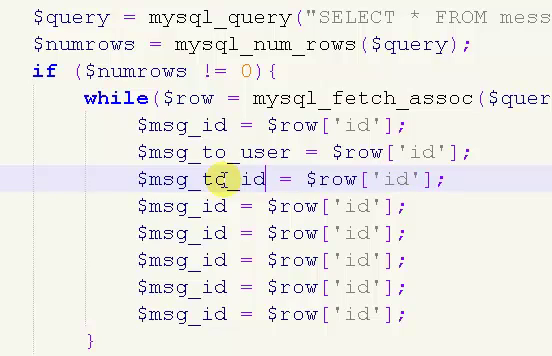
{"action": "left_click", "coordinate": [219, 206]}
{"action": "key", "text": "BackSpace"}
{"action": "key", "text": "BackSpace"}
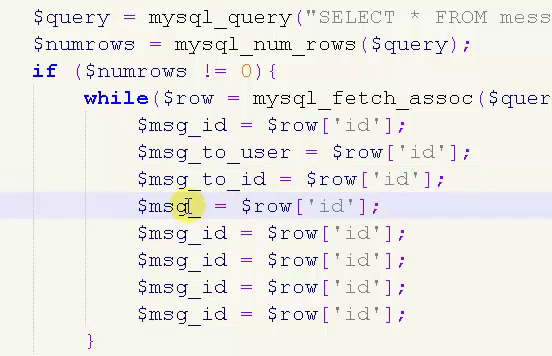
{"action": "left_click", "coordinate": [187, 205]}
{"action": "type", "text": "from_"}
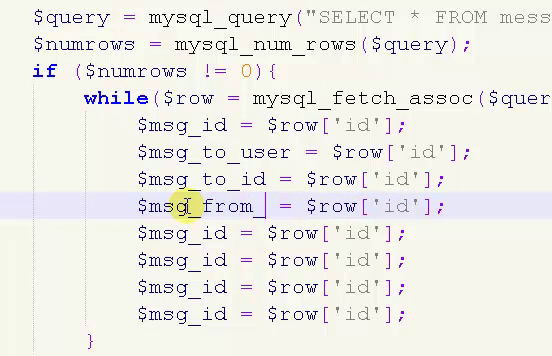
{"action": "type", "text": "user"}
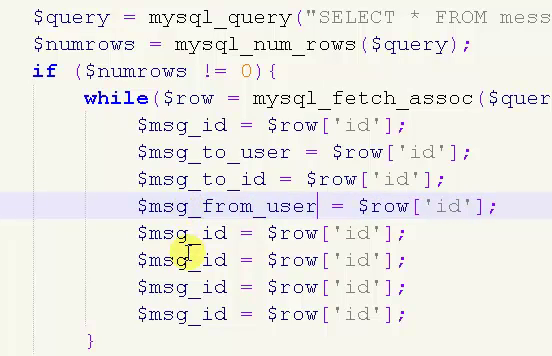
Rename the remaining variables to $msg_from_user, $msg_from_id, $msg_subject, $msg_content and $msg_date.
{"action": "left_click", "coordinate": [187, 240]}
{"action": "double_click", "coordinate": [189, 240]}
{"action": "type", "text": "msg_fr"}
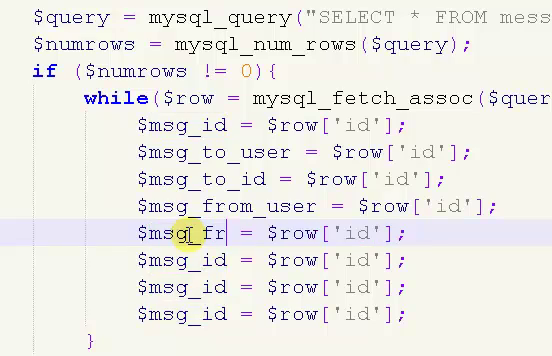
{"action": "type", "text": "om_id"}
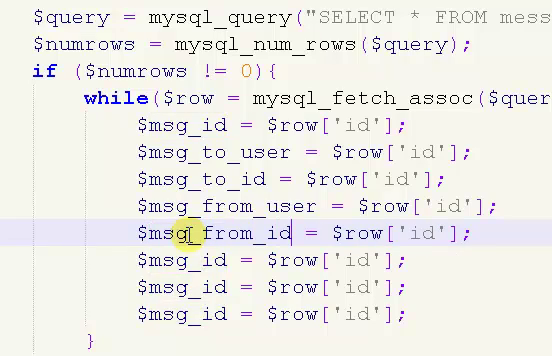
{"action": "double_click", "coordinate": [191, 258]}
{"action": "type", "text": "msg_"}
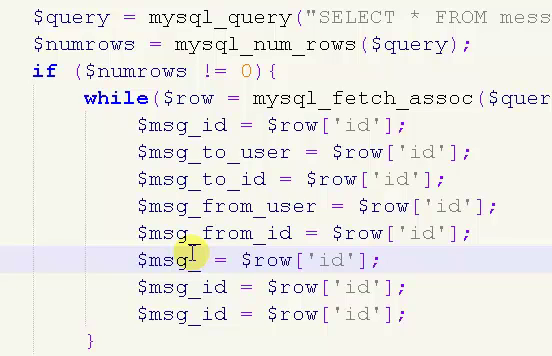
{"action": "type", "text": "subject"}
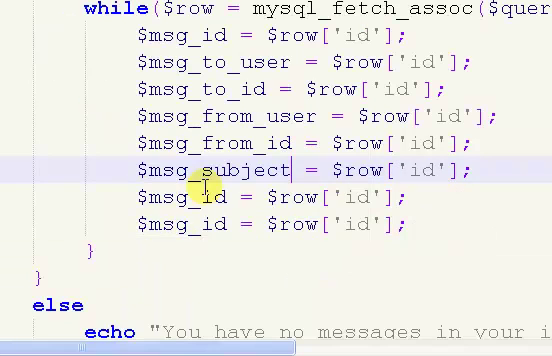
{"action": "left_click", "coordinate": [210, 197]}
{"action": "double_click", "coordinate": [210, 197]}
{"action": "type", "text": "co"}
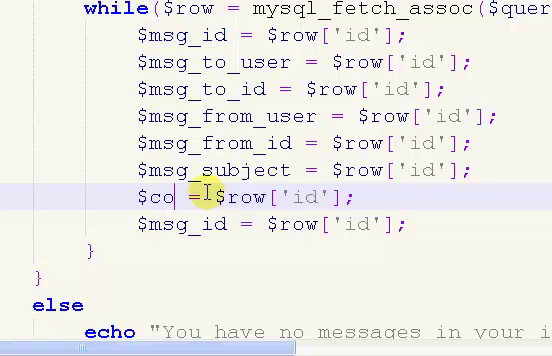
{"action": "type", "text": "ntre"}
{"action": "key", "text": "BackSpace"}
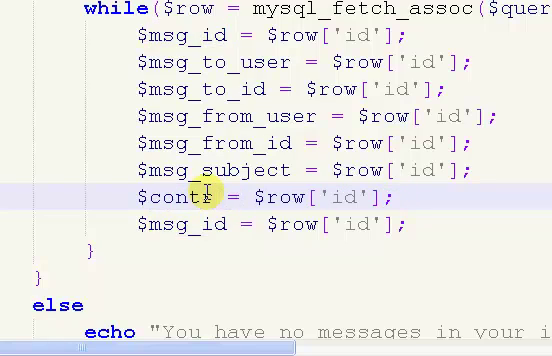
{"action": "key", "text": "BackSpace"}
{"action": "key", "text": "BackSpace"}
{"action": "key", "text": "BackSpace"}
{"action": "key", "text": "BackSpace"}
{"action": "key", "text": "BackSpace"}
{"action": "type", "text": "msg_"}
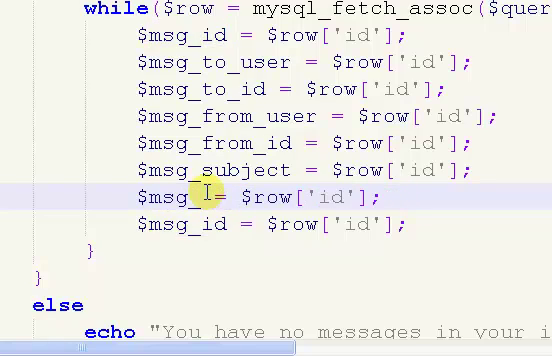
{"action": "type", "text": "content"}
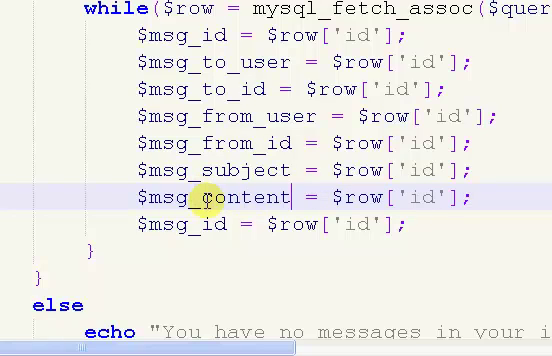
{"action": "left_click", "coordinate": [196, 222]}
{"action": "key", "text": "Delete"}
{"action": "key", "text": "Delete"}
{"action": "type", "text": "date"}
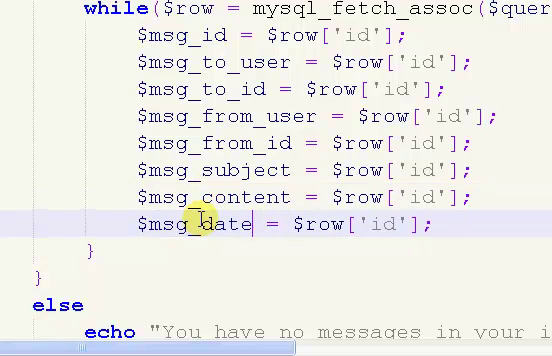
{"action": "left_click_drag", "start_coordinate": [251, 223], "coordinate": [204, 222]}
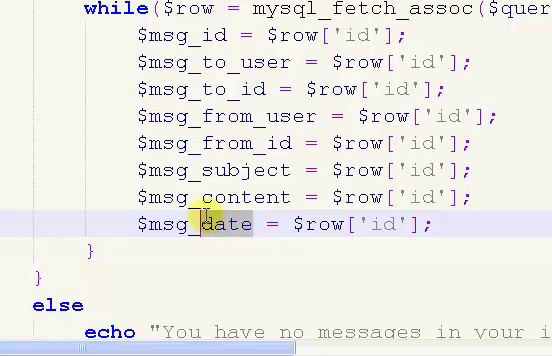
Change the $row keys to 'date', 'content', 'subject', 'from_id' and 'from_user' on their lines.
{"action": "double_click", "coordinate": [238, 166]}
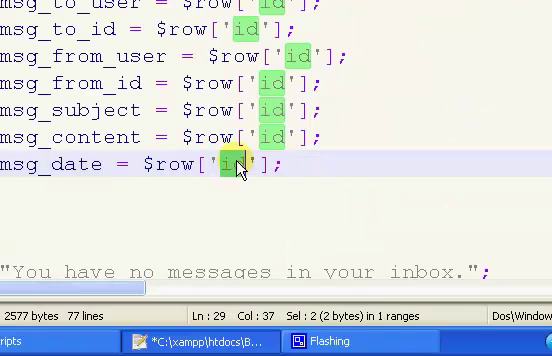
{"action": "type", "text": "date"}
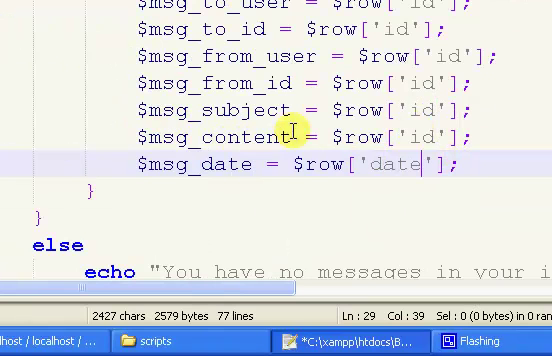
{"action": "mouse_move", "coordinate": [291, 137]}
{"action": "left_mouse_down"}
{"action": "mouse_move", "coordinate": [209, 133]}
{"action": "mouse_move", "coordinate": [208, 138]}
{"action": "left_mouse_up"}
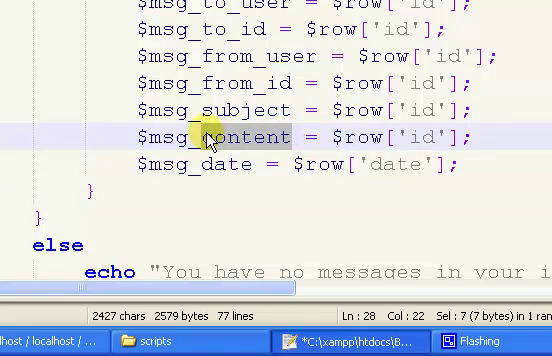
{"action": "double_click", "coordinate": [286, 136]}
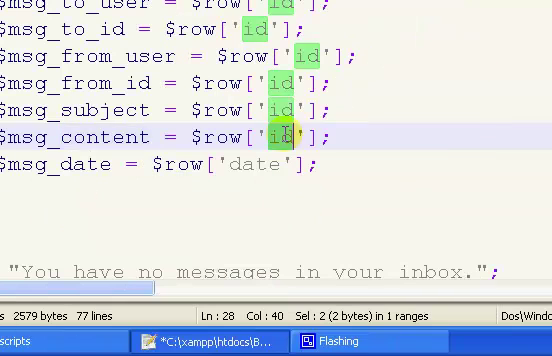
{"action": "type", "text": "content"}
{"action": "double_click", "coordinate": [281, 110]}
{"action": "type", "text": "s"}
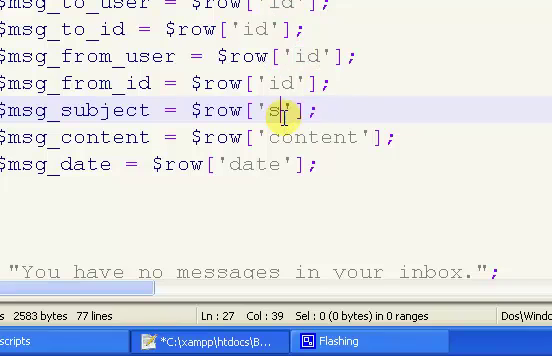
{"action": "type", "text": "ubjr"}
{"action": "key", "text": "BackSpace"}
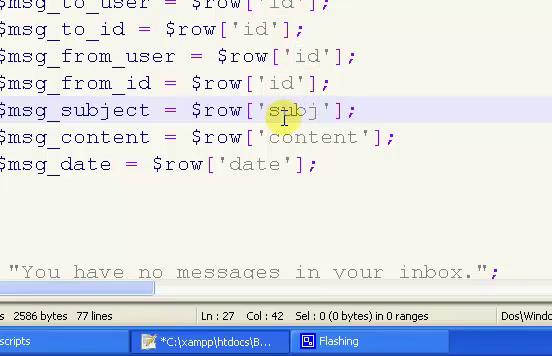
{"action": "type", "text": "ect"}
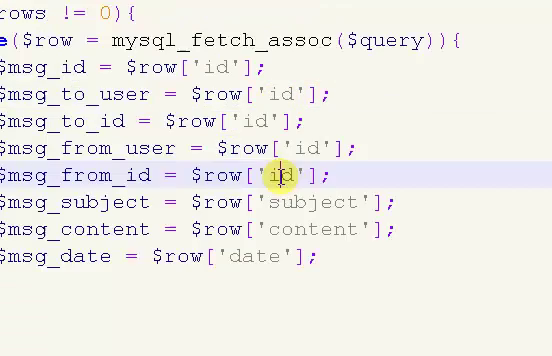
{"action": "double_click", "coordinate": [282, 177]}
{"action": "type", "text": "fro"}
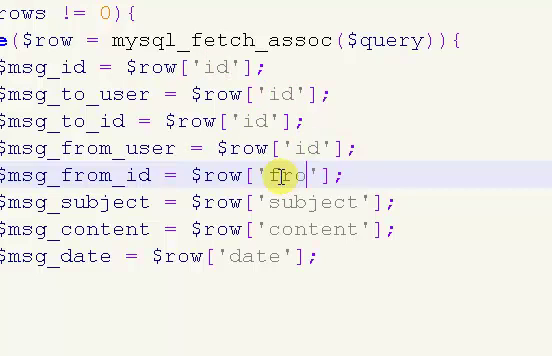
{"action": "type", "text": "m_id"}
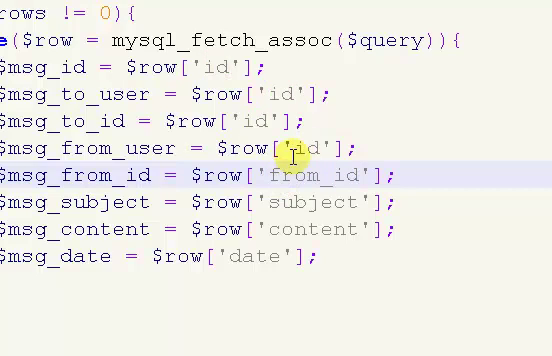
{"action": "double_click", "coordinate": [303, 149]}
{"action": "type", "text": "from"}
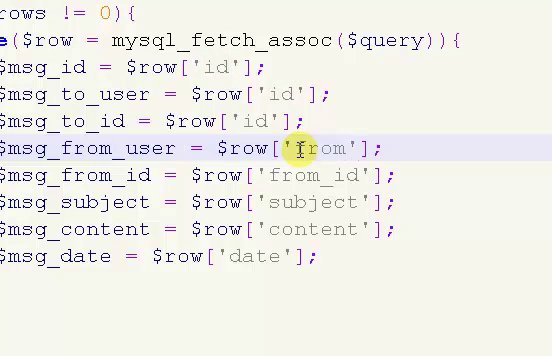
{"action": "type", "text": "_user"}
{"action": "scroll", "coordinate": [203, 255], "scroll_direction": "up", "scroll_amount": 3}
{"action": "scroll", "coordinate": [243, 158], "scroll_direction": "down", "scroll_amount": 2}
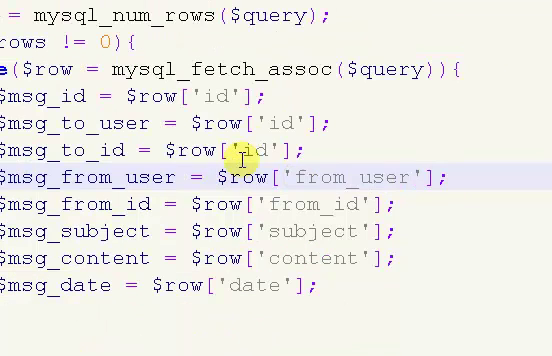
Correct the $row keys on the $msg_to_id and $msg_to_user lines to 'to_id' and 'to_user'.
{"action": "double_click", "coordinate": [248, 149]}
{"action": "type", "text": "from_"}
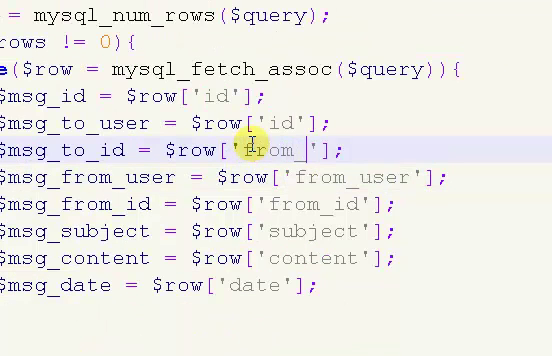
{"action": "key", "text": "BackSpace"}
{"action": "key", "text": "BackSpace"}
{"action": "key", "text": "BackSpace"}
{"action": "key", "text": "BackSpace"}
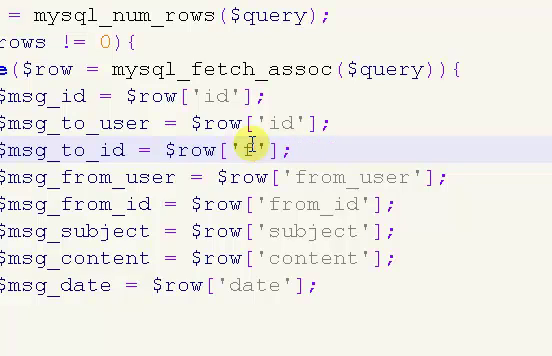
{"action": "type", "text": "to_i"}
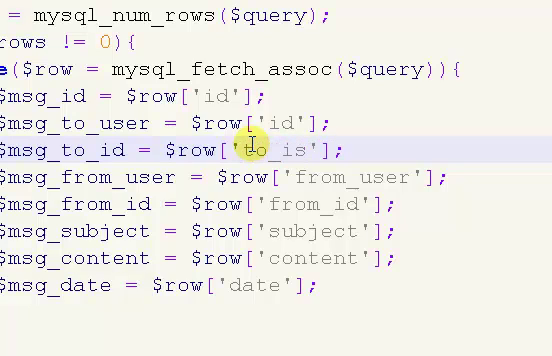
{"action": "type", "text": "d"}
{"action": "scroll", "coordinate": [268, 165], "scroll_direction": "up", "scroll_amount": 2}
{"action": "scroll", "coordinate": [268, 165], "scroll_direction": "down", "scroll_amount": 3}
{"action": "double_click", "coordinate": [283, 180]}
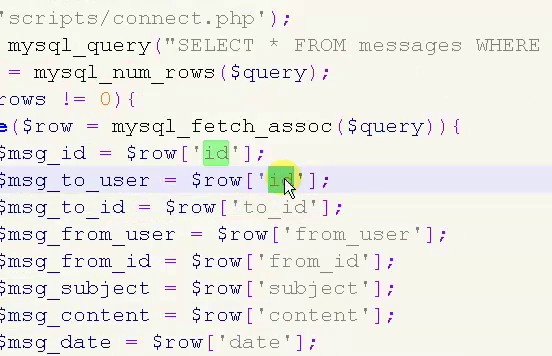
{"action": "type", "text": "to_user"}
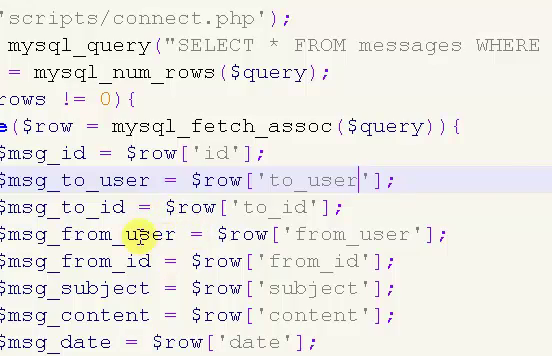
Add an empty echo ""; statement below the $msg_date assignment inside the loop.
{"action": "left_click", "coordinate": [333, 237]}
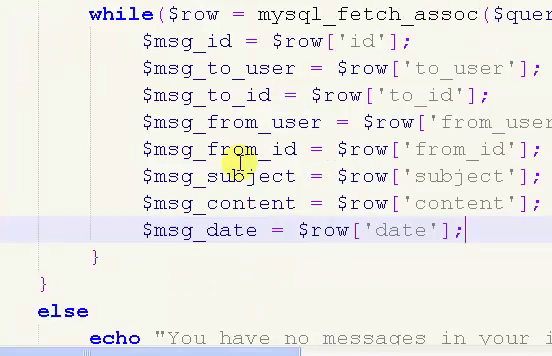
{"action": "key", "text": "Return"}
{"action": "key", "text": "Return"}
{"action": "type", "text": "ech"}
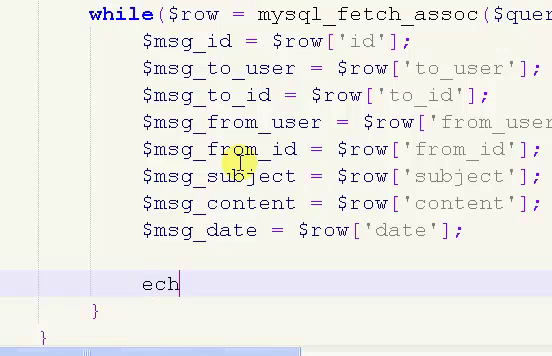
{"action": "type", "text": "io"}
{"action": "key", "text": "BackSpace"}
{"action": "key", "text": "BackSpace"}
{"action": "type", "text": "o \"\";"}
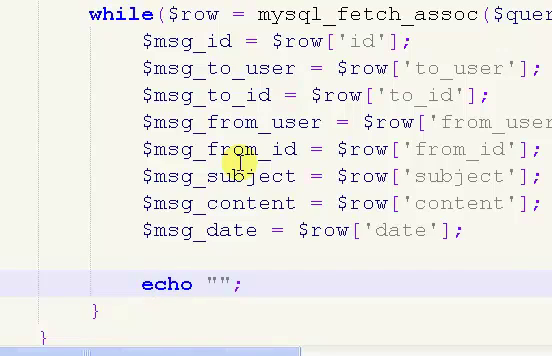
{"action": "key", "text": "Return"}
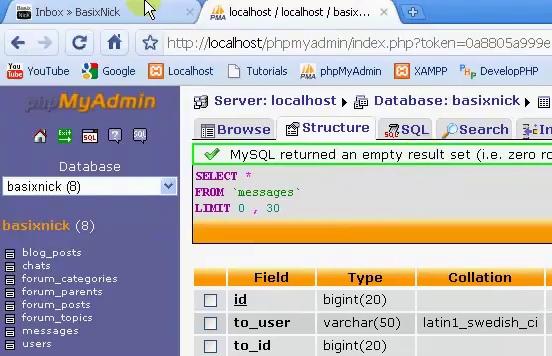
Check the still-empty inbox page, then open phpMyAdmin's Insert form for the messages table.
{"action": "left_click", "coordinate": [148, 6]}
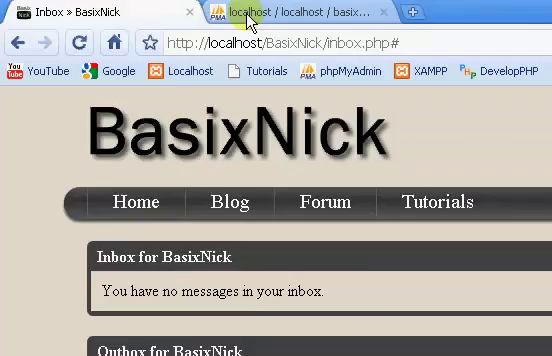
{"action": "left_click", "coordinate": [248, 14]}
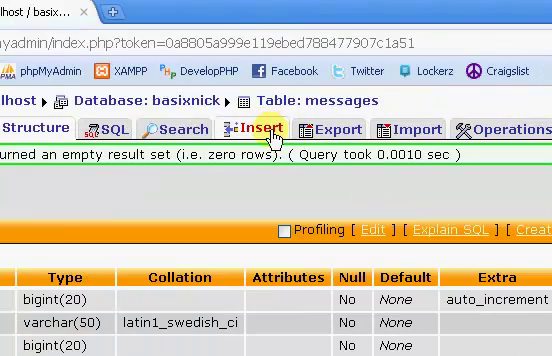
{"action": "left_click", "coordinate": [270, 128]}
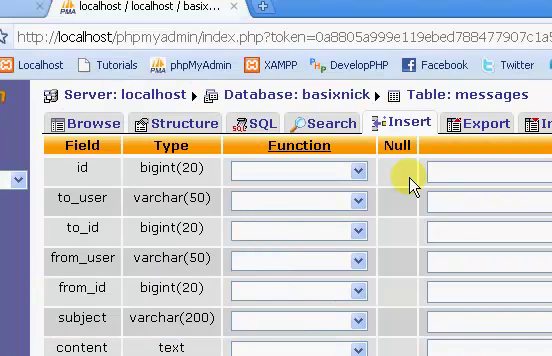
Enter BasixNick as to_user and from_user and fill the to_id and from_id values with 1.
{"action": "left_click", "coordinate": [294, 197]}
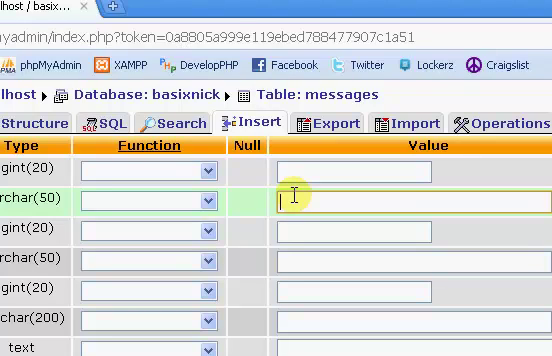
{"action": "type", "text": "B"}
{"action": "type", "text": "asixNick"}
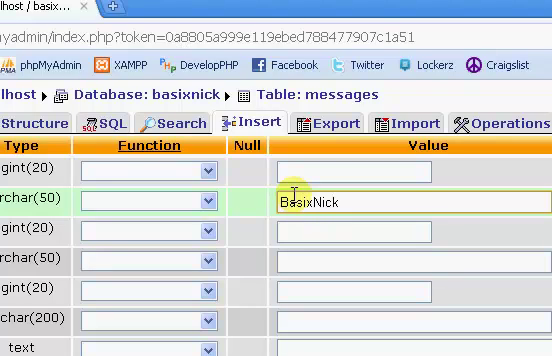
{"action": "double_click", "coordinate": [294, 197]}
{"action": "key", "text": "ctrl+c"}
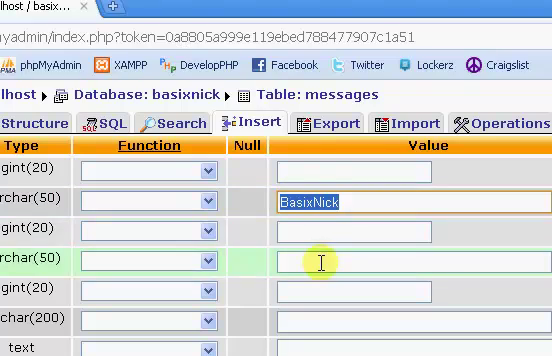
{"action": "scroll", "coordinate": [323, 185], "scroll_direction": "down", "scroll_amount": 2}
{"action": "left_click", "coordinate": [318, 163]}
{"action": "key", "text": "ctrl+v"}
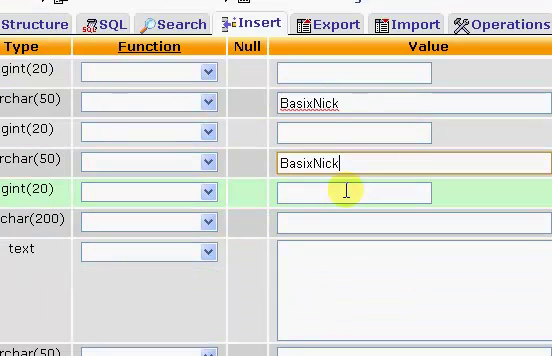
{"action": "left_click", "coordinate": [346, 191]}
{"action": "left_click", "coordinate": [323, 133]}
{"action": "type", "text": "1"}
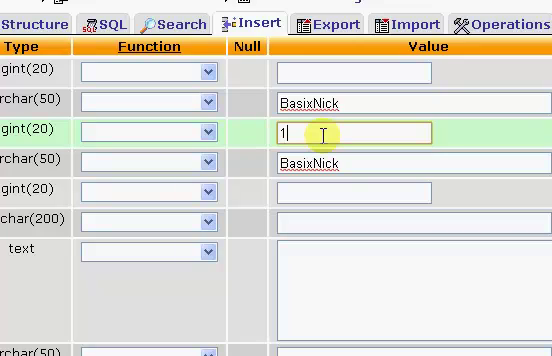
{"action": "left_click", "coordinate": [338, 185]}
{"action": "type", "text": "1"}
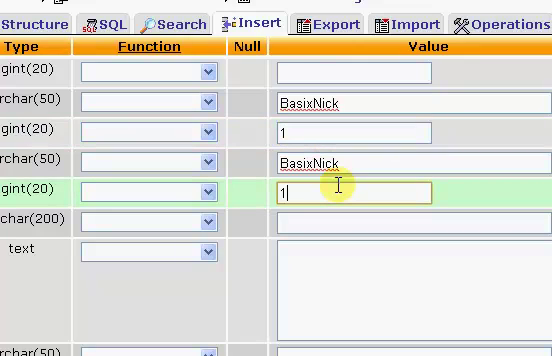
Enter subject Welcome!!!, content 'Welcome to the site.' and date May 15, 2010.
{"action": "left_click", "coordinate": [340, 219]}
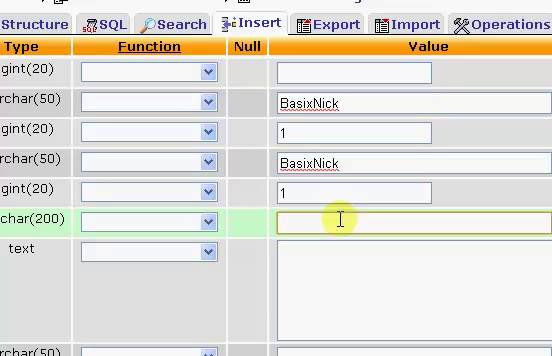
{"action": "type", "text": "Welc"}
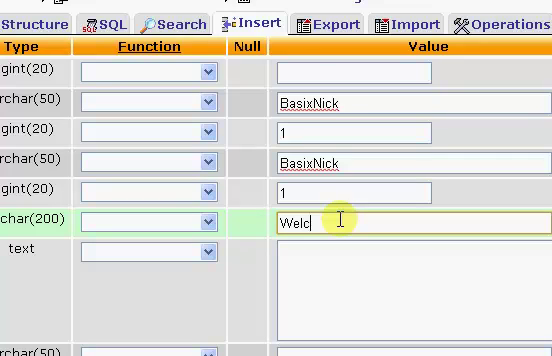
{"action": "type", "text": "ome!"}
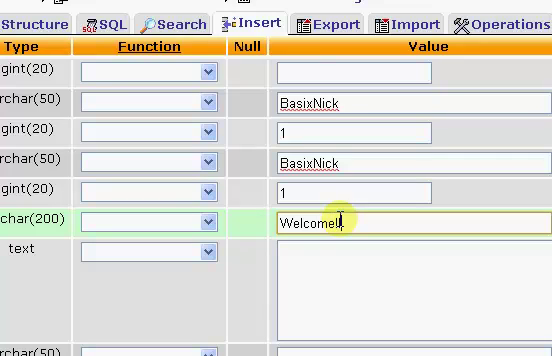
{"action": "type", "text": "!!"}
{"action": "left_click", "coordinate": [333, 248]}
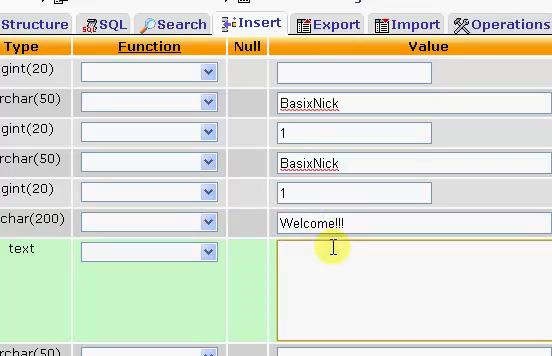
{"action": "type", "text": "Welc"}
{"action": "type", "text": "ome to the si"}
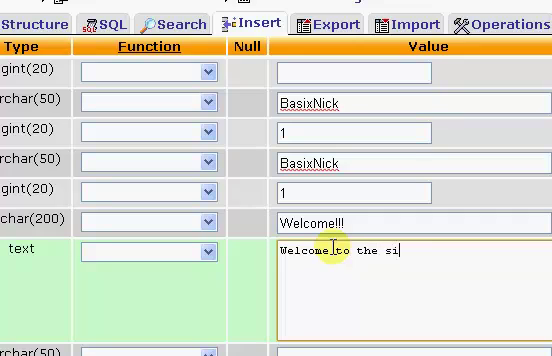
{"action": "type", "text": "te."}
{"action": "scroll", "coordinate": [340, 230], "scroll_direction": "down", "scroll_amount": 3}
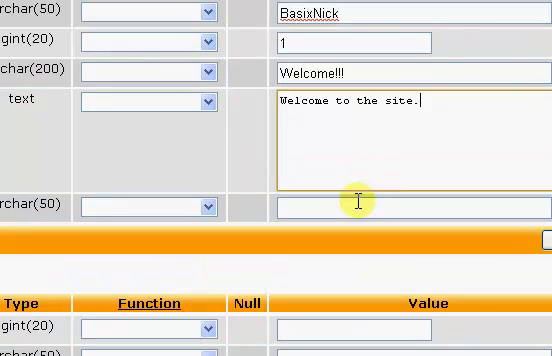
{"action": "left_click", "coordinate": [357, 203]}
{"action": "type", "text": "M"}
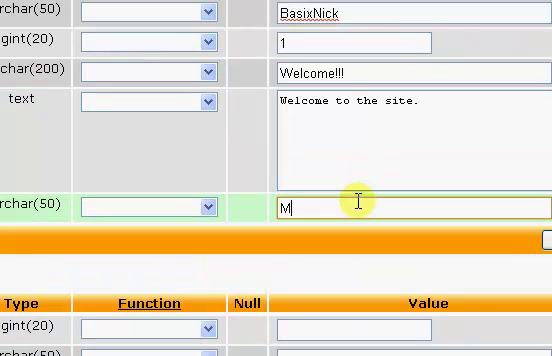
{"action": "type", "text": "ay 15,"}
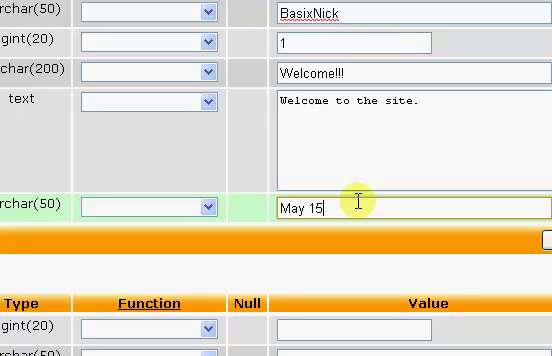
{"action": "type", "text": " 2010"}
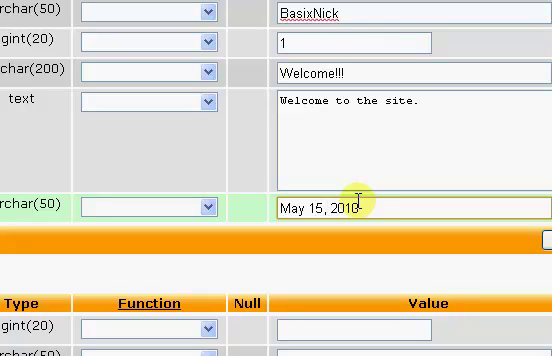
{"action": "left_click_drag", "start_coordinate": [366, 205], "coordinate": [285, 208]}
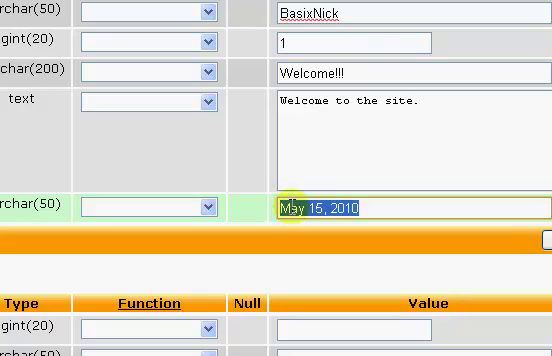
{"action": "left_click", "coordinate": [285, 206]}
{"action": "double_click", "coordinate": [297, 203]}
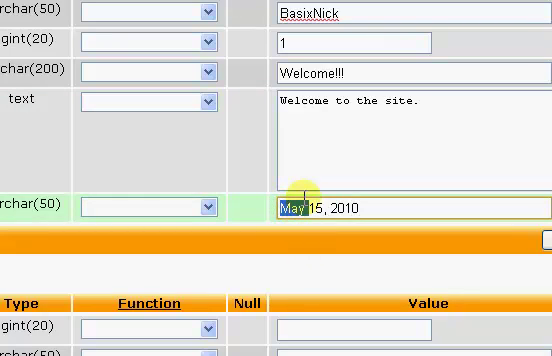
{"action": "left_click", "coordinate": [306, 208]}
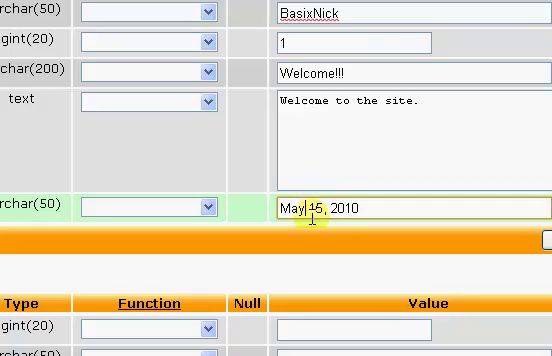
{"action": "left_click", "coordinate": [328, 208]}
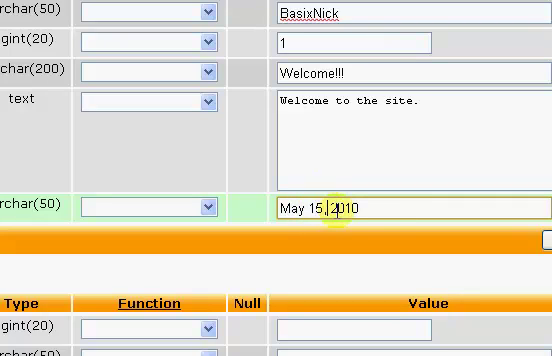
{"action": "left_click_drag", "start_coordinate": [368, 212], "coordinate": [315, 185]}
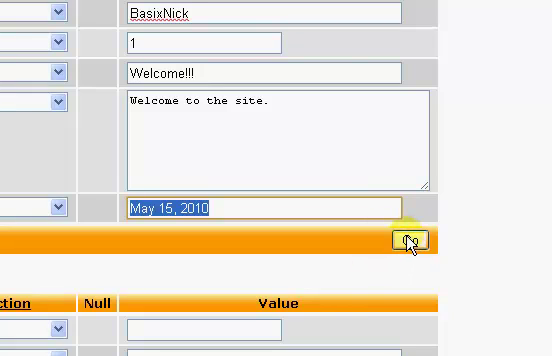
Insert the Welcome!!! row into the messages table, browse it, and return to Notepad++.
{"action": "left_click", "coordinate": [411, 241]}
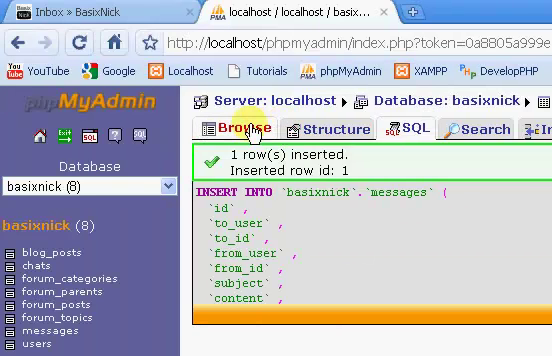
{"action": "left_click", "coordinate": [253, 133]}
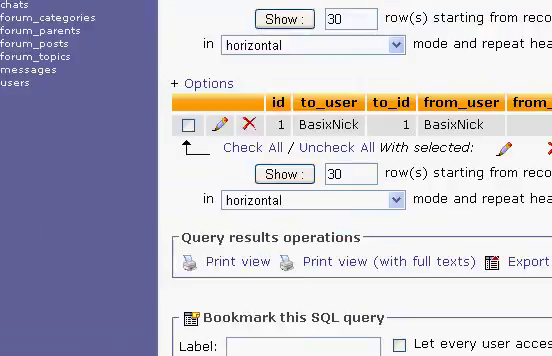
{"action": "left_click", "coordinate": [62, 8]}
Write the echo as an anchor pointing to profile.php?id=$msg_from_id with a closing tag.
{"action": "left_click", "coordinate": [370, 347]}
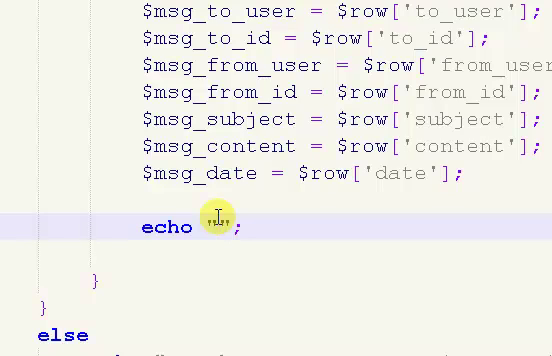
{"action": "type", "text": "<a href='pr'>"}
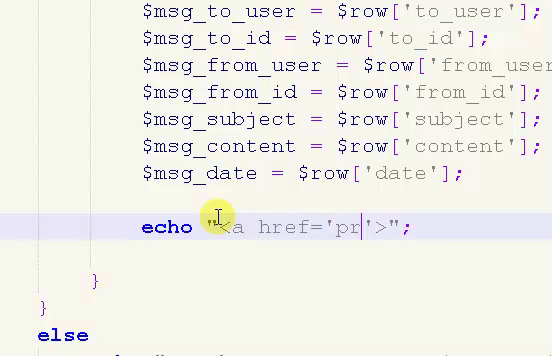
{"action": "type", "text": "i"}
{"action": "key", "text": "BackSpace"}
{"action": "type", "text": "o"}
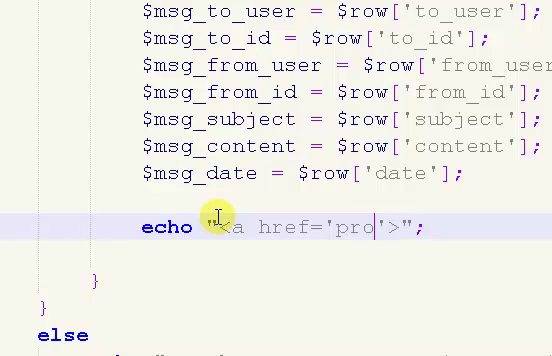
{"action": "type", "text": "file.php"}
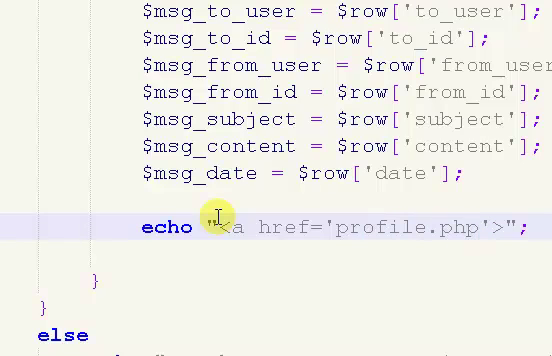
{"action": "type", "text": "?id=$from_id"}
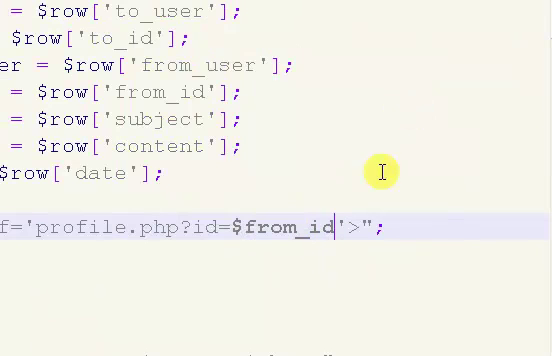
{"action": "type", "text": "</>"}
{"action": "key", "text": "Left"}
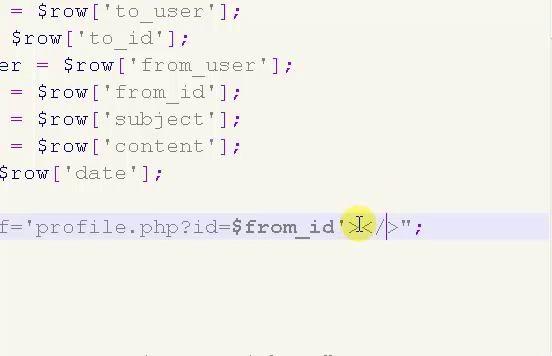
{"action": "type", "text": "a"}
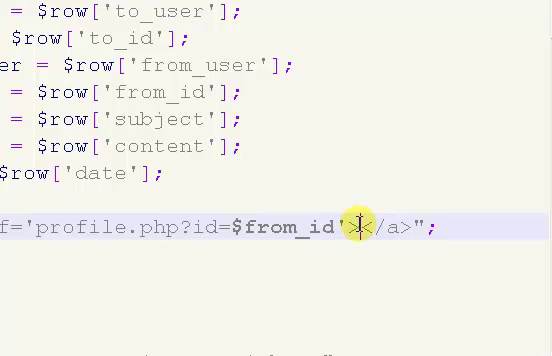
{"action": "type", "text": "$us"}
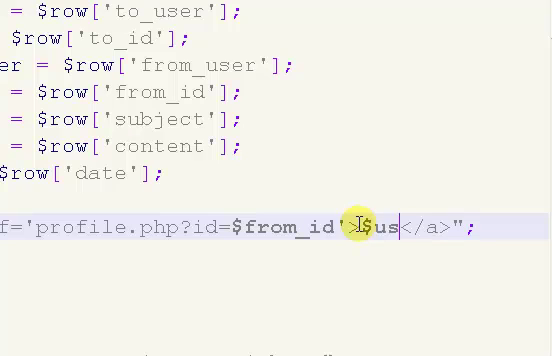
{"action": "key", "text": "BackSpace"}
{"action": "key", "text": "BackSpace"}
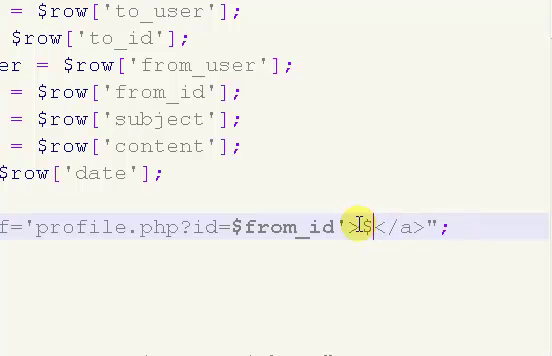
{"action": "type", "text": "msg"}
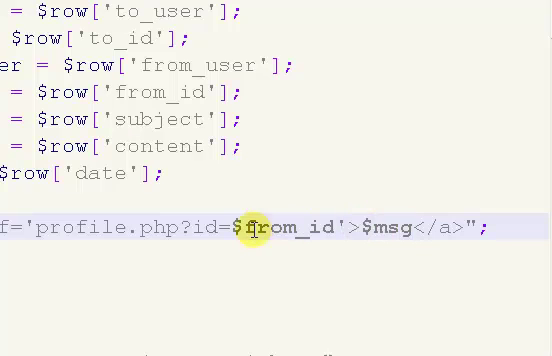
Make the link text $msg_from_user by copying $msg_from_id and trimming the id part.
{"action": "left_click", "coordinate": [245, 226]}
{"action": "type", "text": "msg"}
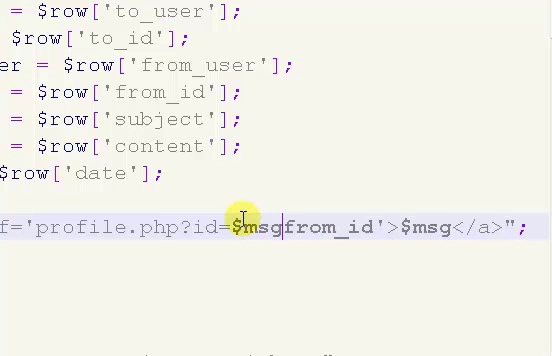
{"action": "type", "text": "_"}
{"action": "double_click", "coordinate": [392, 230]}
{"action": "key", "text": "ctrl+c"}
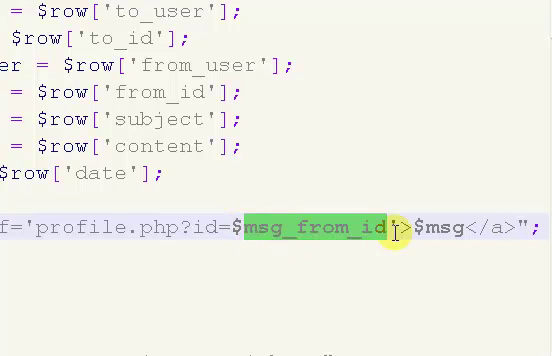
{"action": "double_click", "coordinate": [416, 229]}
{"action": "key", "text": "ctrl+v"}
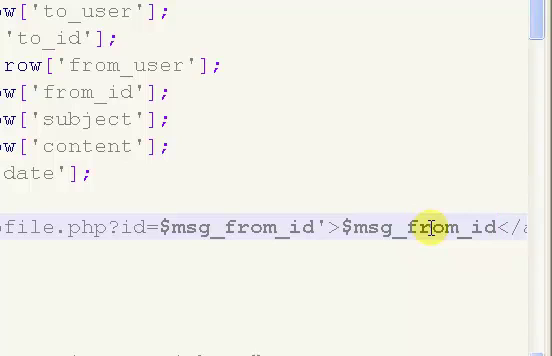
{"action": "key", "text": "BackSpace"}
{"action": "key", "text": "BackSpace"}
{"action": "type", "text": "user"}
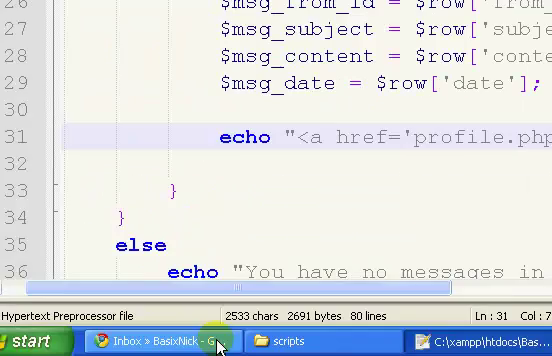
Reload the inbox in Chrome, see no messages, and return to the script's query.
{"action": "left_click", "coordinate": [219, 345]}
{"action": "key", "text": "F5"}
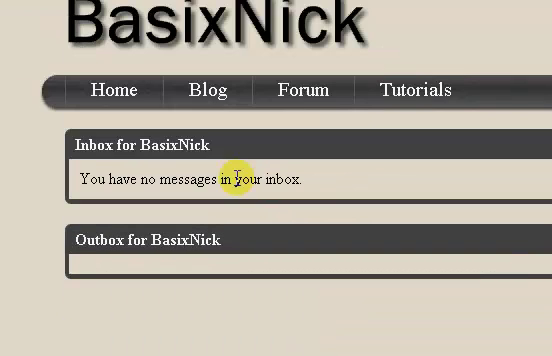
{"action": "double_click", "coordinate": [227, 181]}
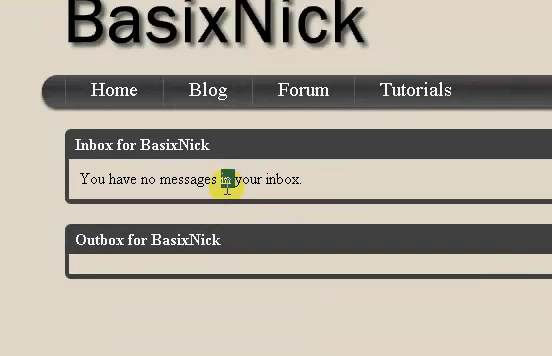
{"action": "left_click", "coordinate": [314, 342]}
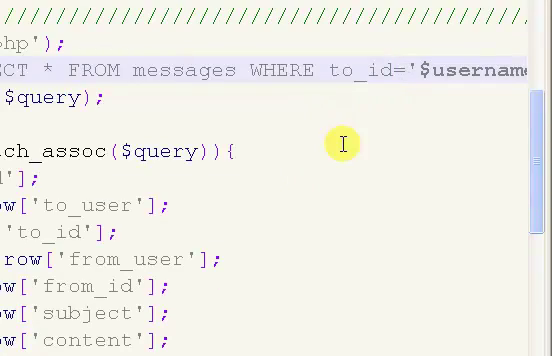
Change the WHERE clause to to_user='$username' and reload the inbox to list BasixNick.
{"action": "key", "text": "BackSpace"}
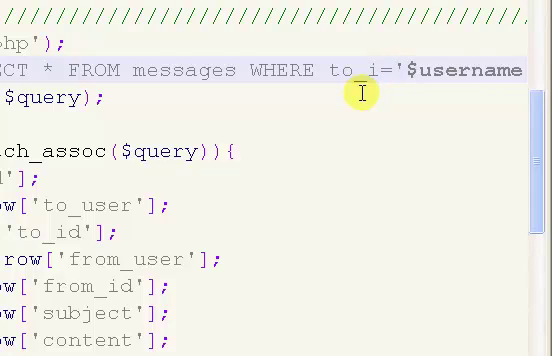
{"action": "key", "text": "BackSpace"}
{"action": "type", "text": "user"}
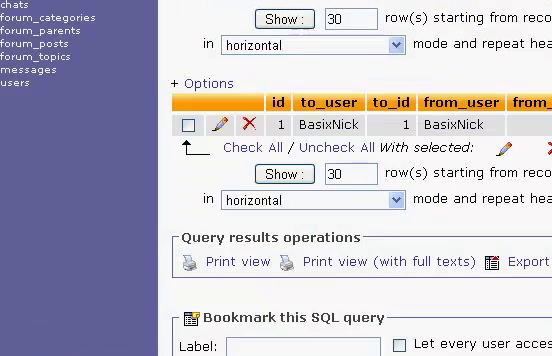
{"action": "left_click", "coordinate": [101, 24]}
{"action": "key", "text": "F5"}
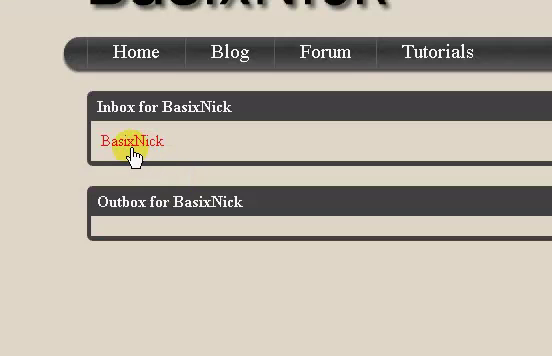
Follow the BasixNick sender link, view the profile page, then close that tab.
{"action": "left_click", "coordinate": [136, 156]}
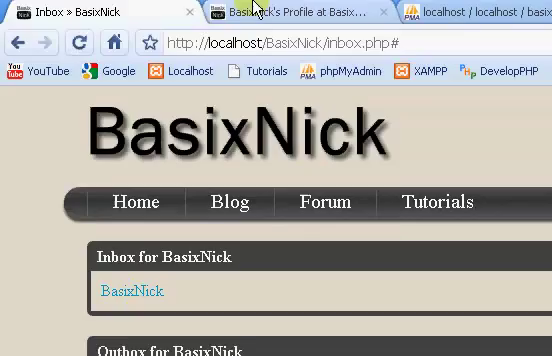
{"action": "left_click", "coordinate": [253, 7]}
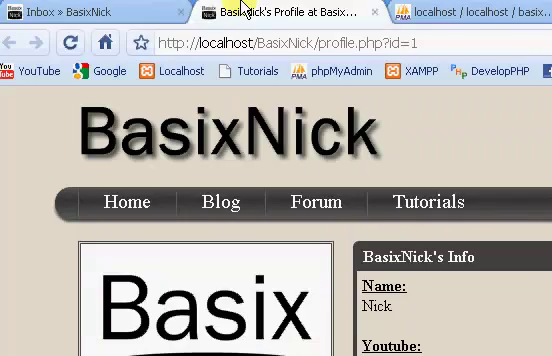
{"action": "middle_click", "coordinate": [243, 7]}
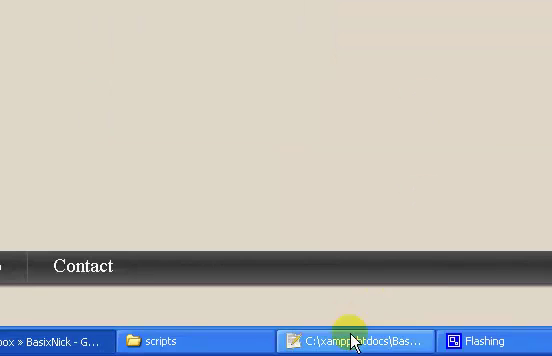
Add target='_blank' to the profile anchor on the echo line.
{"action": "left_click", "coordinate": [354, 341]}
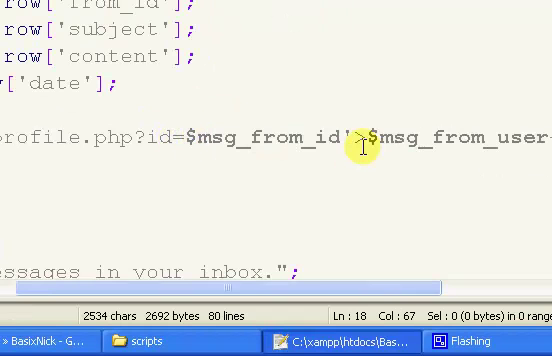
{"action": "left_click", "coordinate": [354, 142]}
{"action": "type", "text": "ta"}
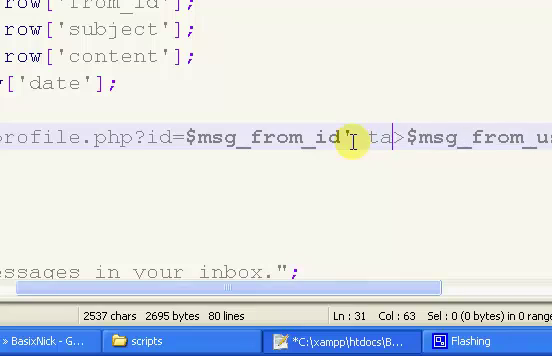
{"action": "type", "text": "erg"}
{"action": "key", "text": "BackSpace"}
{"action": "key", "text": "BackSpace"}
{"action": "key", "text": "BackSpace"}
{"action": "type", "text": "r"}
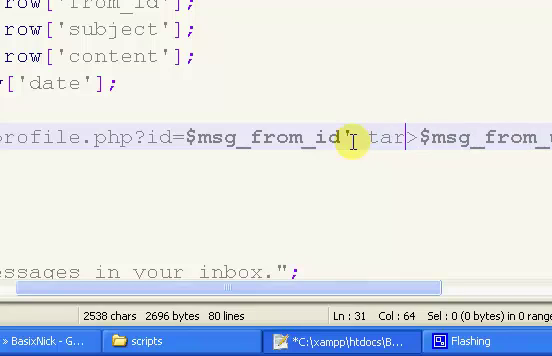
{"action": "type", "text": "get='"}
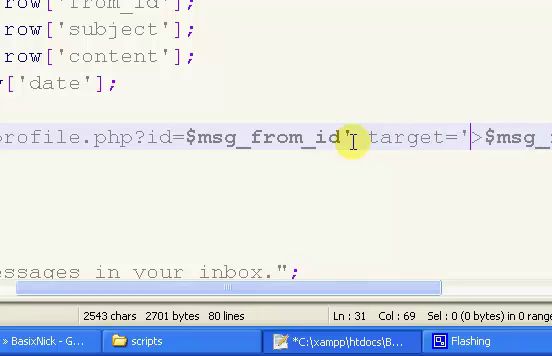
{"action": "type", "text": "'"}
{"action": "key", "text": "Left"}
{"action": "type", "text": "_b"}
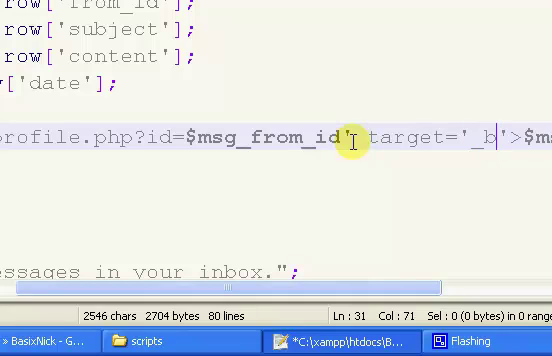
{"action": "type", "text": "lank"}
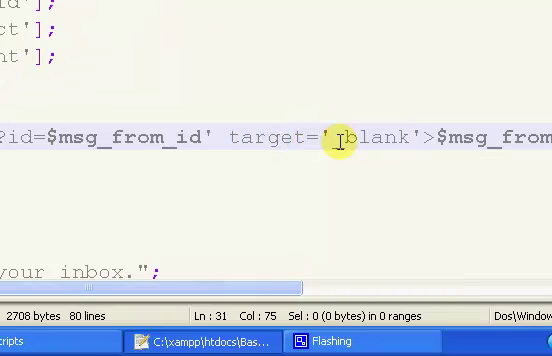
Reload the inbox, test the link opening profile.php?id=1 in a new tab, close it.
{"action": "left_click", "coordinate": [175, 342]}
{"action": "key", "text": "F5"}
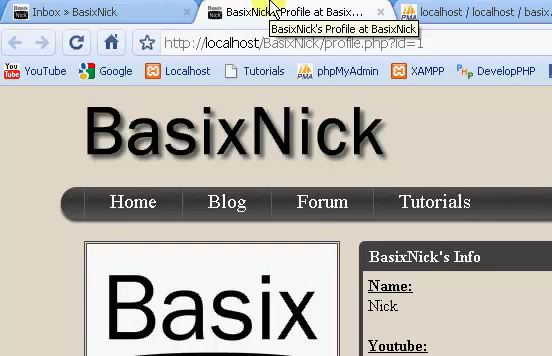
{"action": "middle_click", "coordinate": [270, 5]}
{"action": "scroll", "coordinate": [340, 182], "scroll_direction": "down", "scroll_amount": 5}
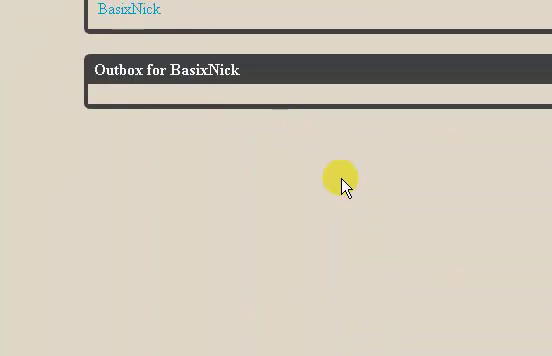
{"action": "left_click", "coordinate": [301, 338]}
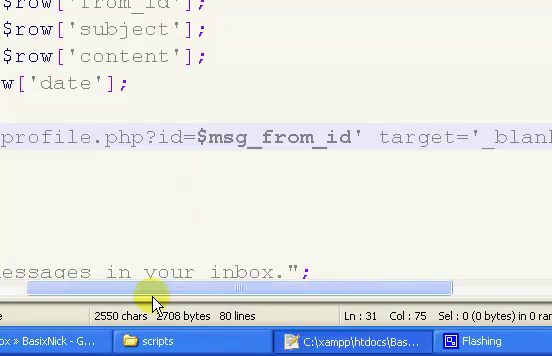
{"action": "left_click_drag", "start_coordinate": [150, 290], "coordinate": [40, 268]}
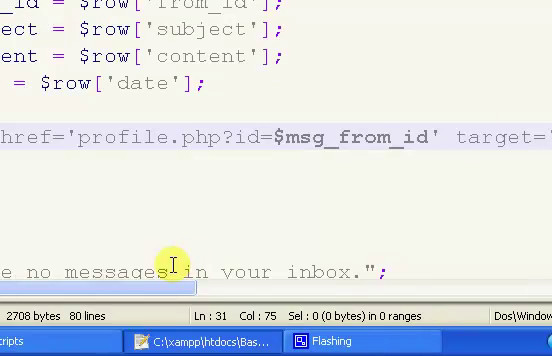
{"action": "mouse_move", "coordinate": [170, 289]}
{"action": "left_mouse_down"}
{"action": "mouse_move", "coordinate": [387, 327]}
{"action": "mouse_move", "coordinate": [152, 149]}
{"action": "left_mouse_up"}
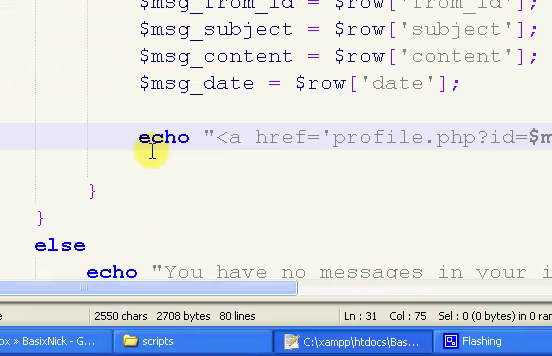
Add a second echo printing $msg_subject after the link, removing stray brackets, and save.
{"action": "key", "text": "Return"}
{"action": "type", "text": "erho "}
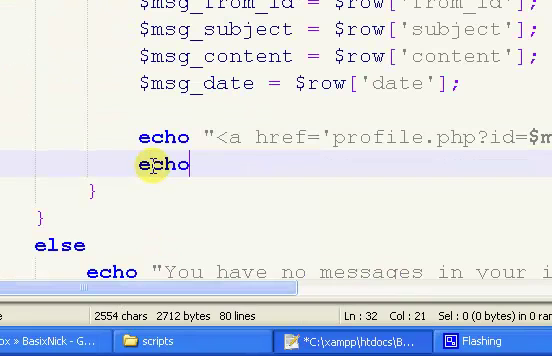
{"action": "type", "text": "\"\";"}
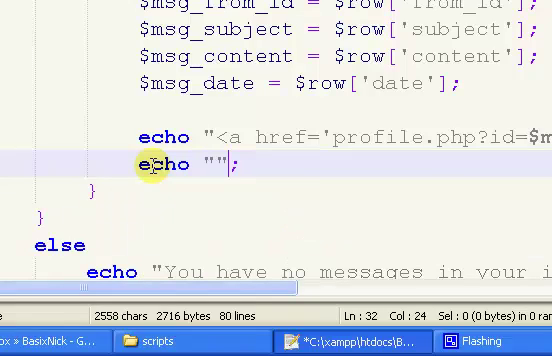
{"action": "key", "text": "Left"}
{"action": "key", "text": "ctrl+s"}
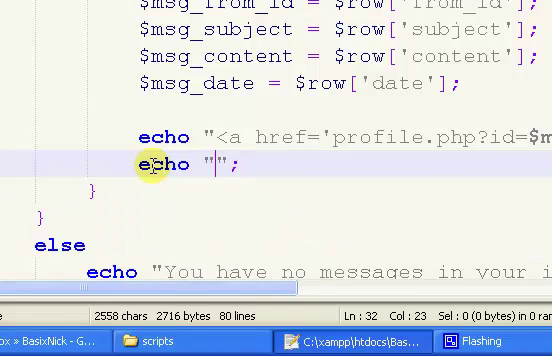
{"action": "type", "text": "<>"}
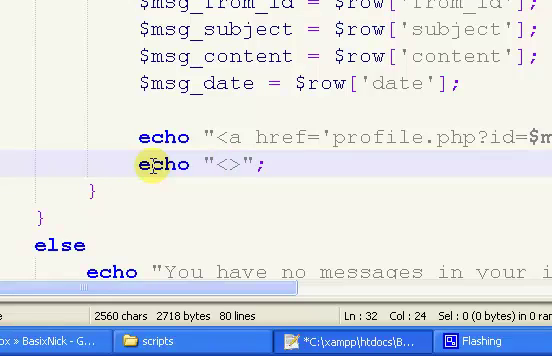
{"action": "key", "text": "Delete"}
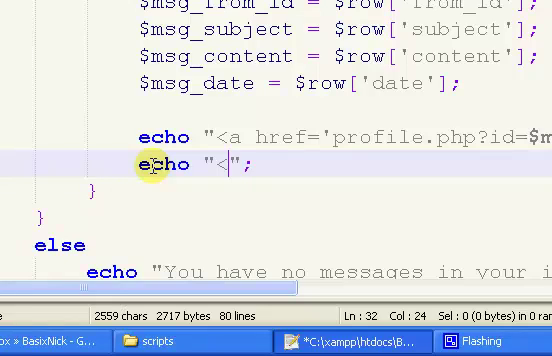
{"action": "key", "text": "BackSpace"}
{"action": "type", "text": "$"}
{"action": "type", "text": "msg_su"}
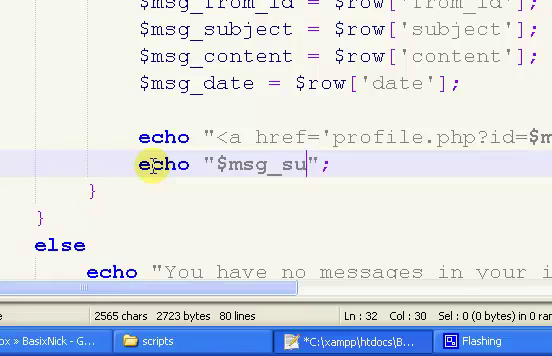
{"action": "type", "text": "bject"}
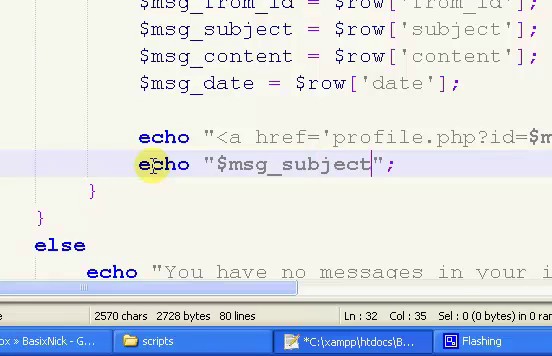
{"action": "key", "text": "ctrl+s"}
Reload the inbox to show Welcome!!! beside BasixNick.
{"action": "left_click", "coordinate": [209, 349]}
{"action": "key", "text": "F5"}
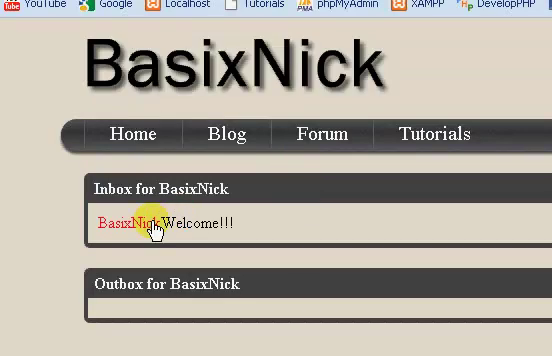
{"action": "left_click_drag", "start_coordinate": [164, 222], "coordinate": [370, 244]}
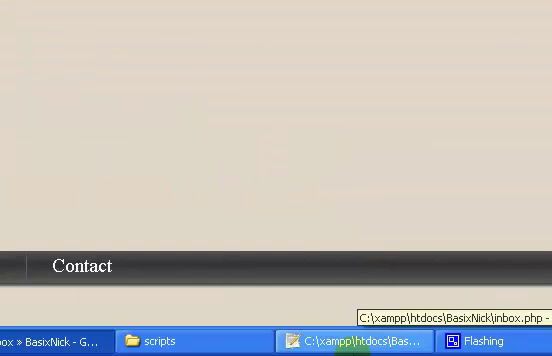
Add a third echo printing $msg_date, save, and reload to show May 15, 2010.
{"action": "left_click", "coordinate": [350, 343]}
{"action": "left_click", "coordinate": [400, 163]}
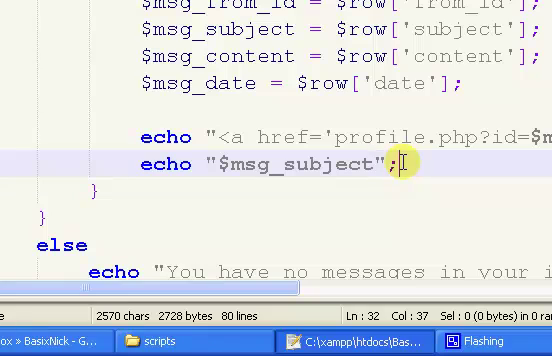
{"action": "key", "text": "Return"}
{"action": "type", "text": "echo "}
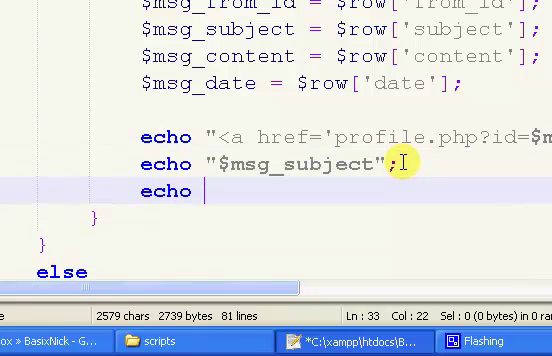
{"action": "type", "text": "\"\";"}
{"action": "type", "text": "$"}
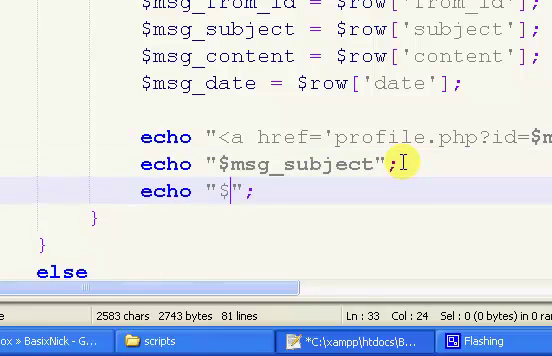
{"action": "type", "text": "msg_date"}
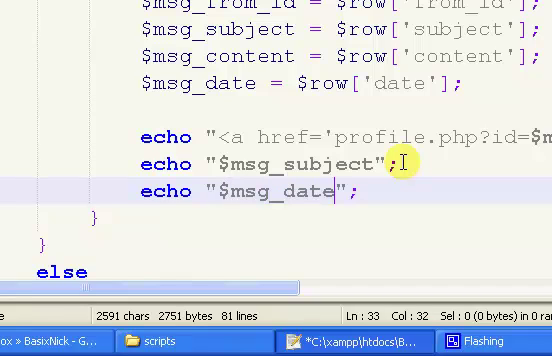
{"action": "key", "text": "ctrl+s"}
{"action": "left_click", "coordinate": [292, 338]}
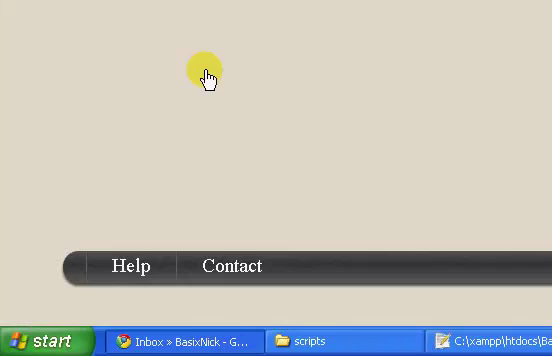
{"action": "key", "text": "F5"}
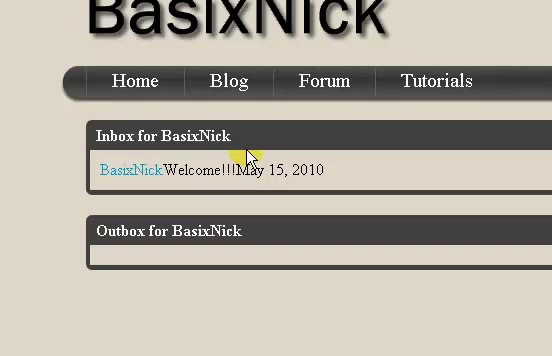